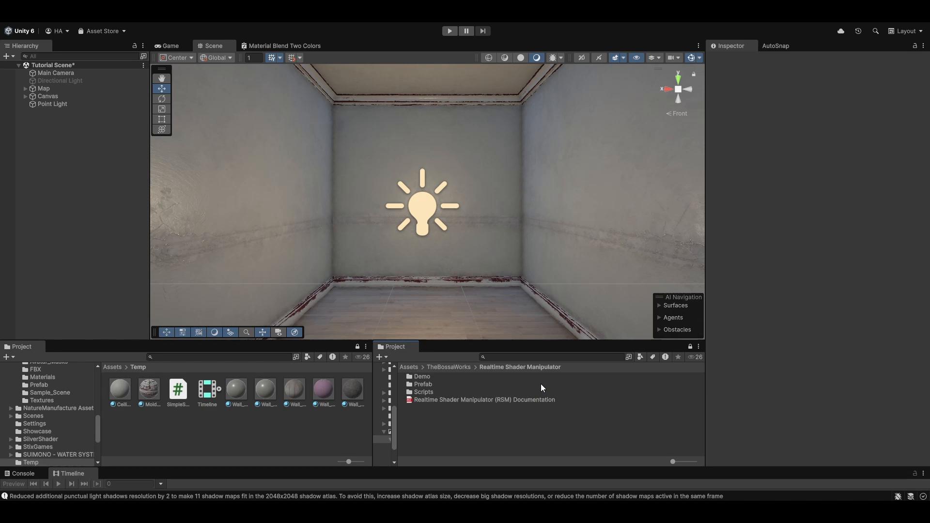
# Step: Add the RSM TOOL prefab from the Realtime Shader Manipulator's Prefab folder to the Tutorial Scene
pyautogui.doubleClick(420, 385)
pyautogui.click(440, 378)
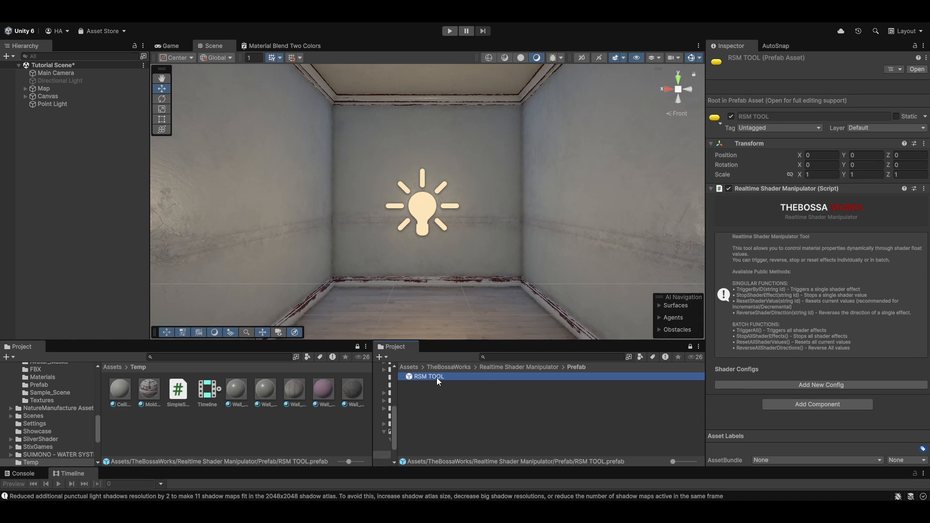
pyautogui.moveTo(437, 377); pyautogui.dragTo(71, 172)
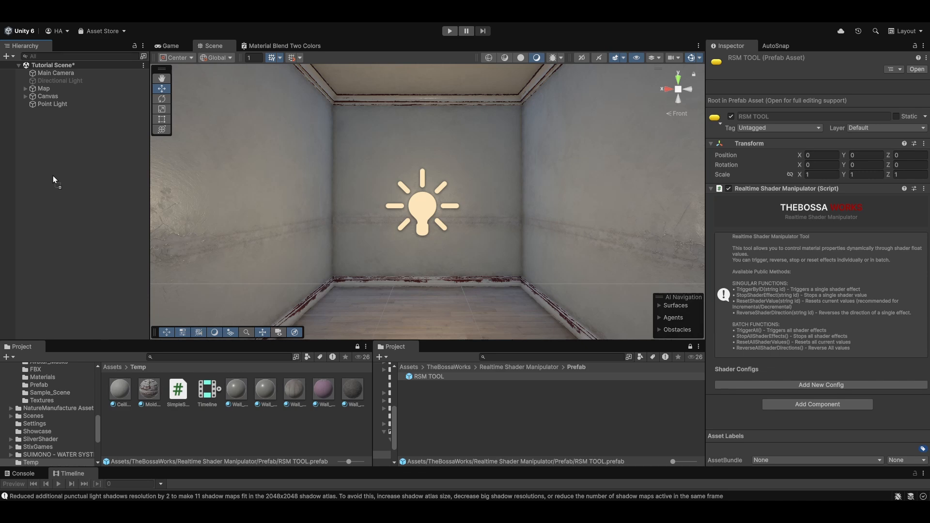
pyautogui.moveTo(53, 176); pyautogui.dragTo(53, 175)
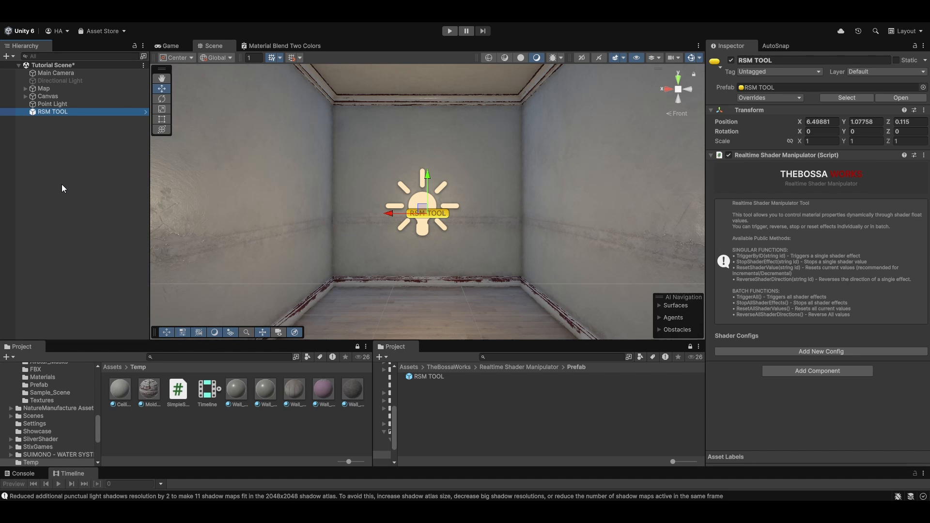
pyautogui.click(62, 188)
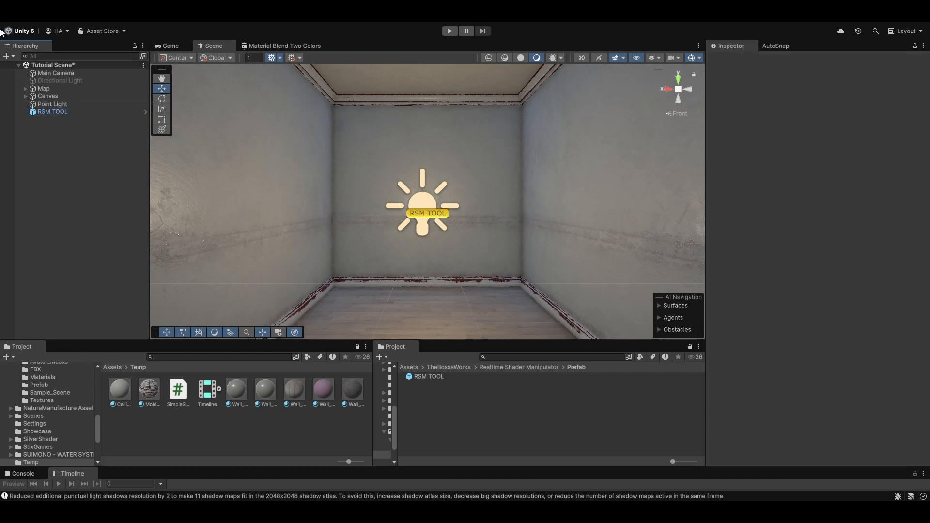
# Step: Create an empty game object in the scene and name it RSM MANUAL
pyautogui.click(13, 58)
pyautogui.click(19, 67)
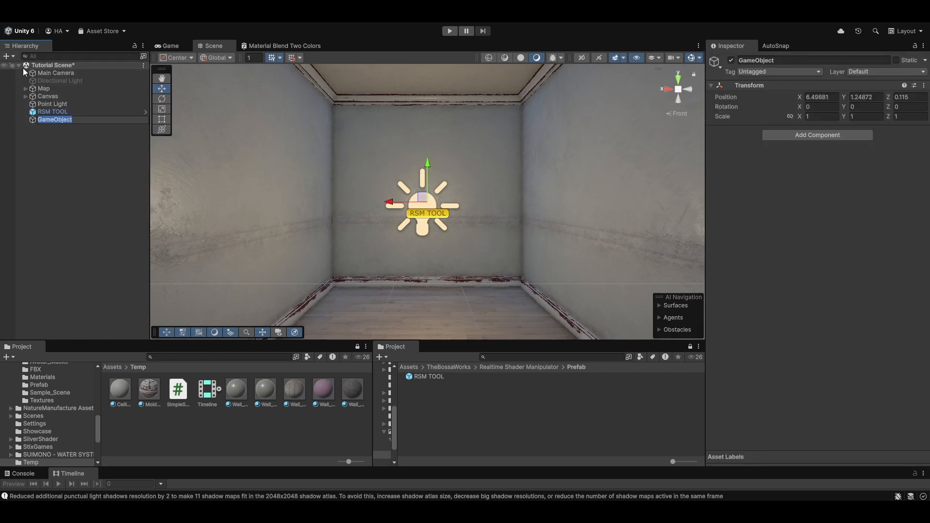
pyautogui.write('RSm')
pyautogui.press('BackSpace')
pyautogui.write('M MANUAL')
pyautogui.click(68, 196)
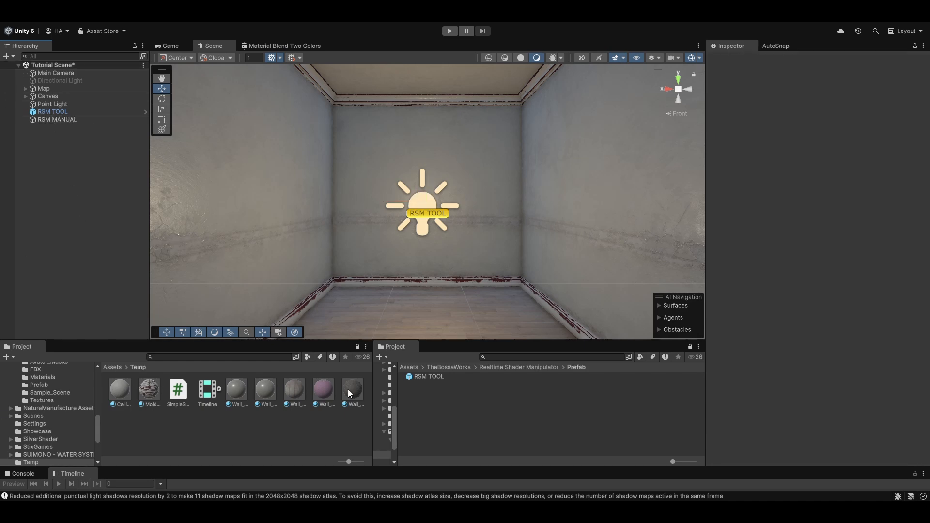
# Step: Attach the RealtimeShaderManipulator script from the tool's Scripts folder to the RSM MANUAL object
pyautogui.click(521, 370)
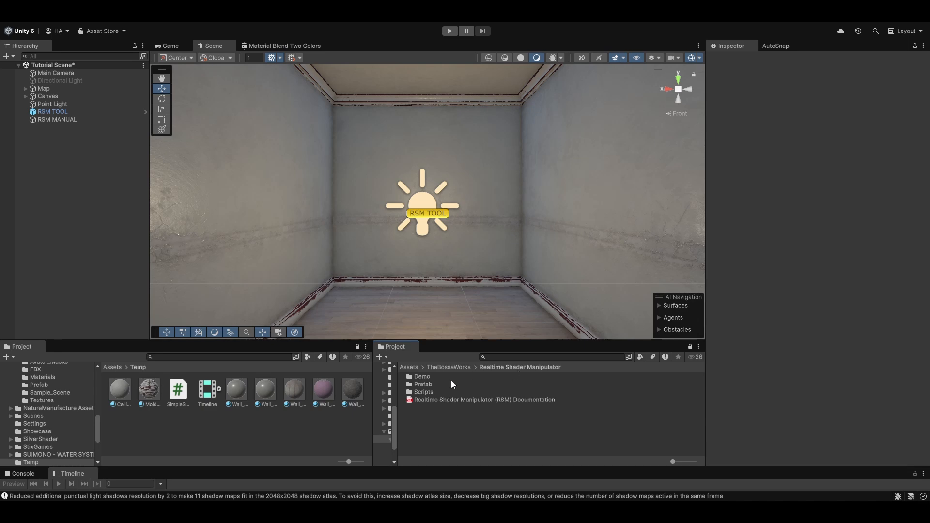
pyautogui.doubleClick(424, 392)
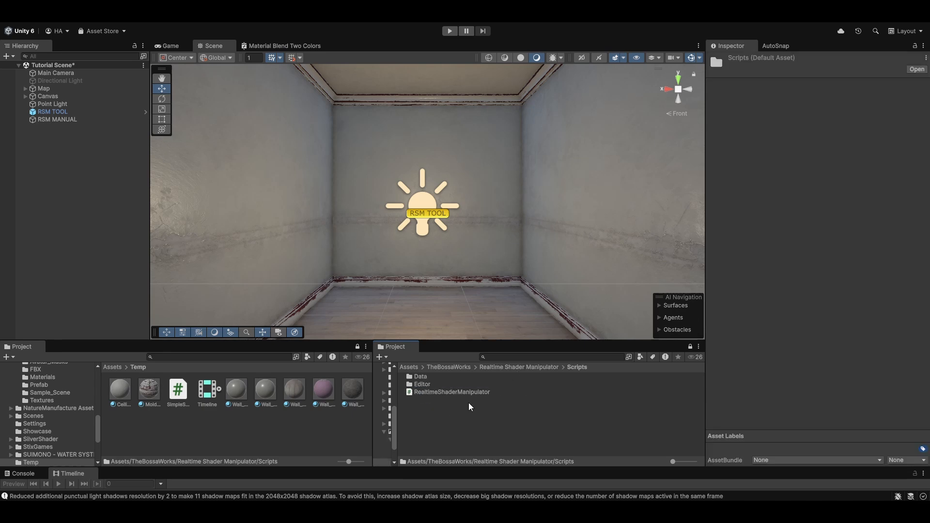
pyautogui.click(474, 392)
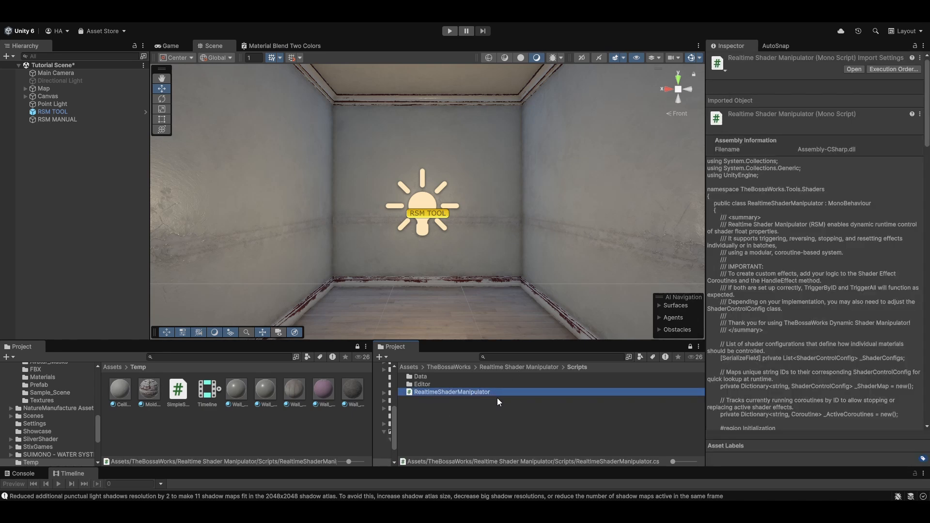
pyautogui.click(68, 122)
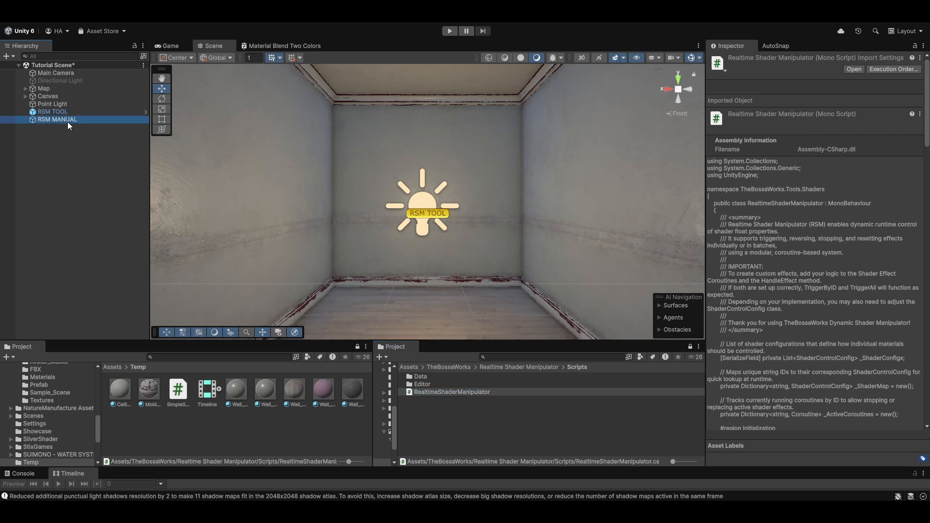
pyautogui.moveTo(437, 394); pyautogui.dragTo(731, 286)
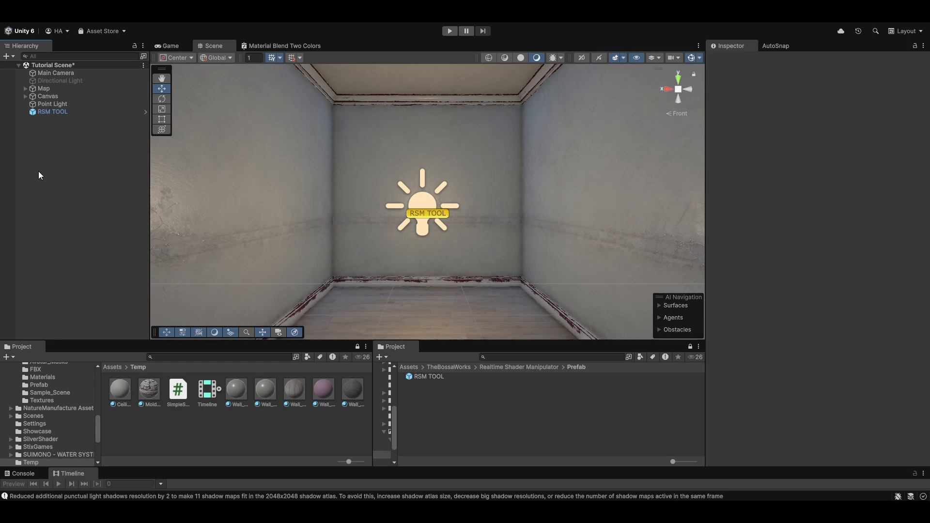
# Step: Add a new shader config to the Realtime Shader Manipulator component of the RSM TOOL scene object
pyautogui.click(51, 112)
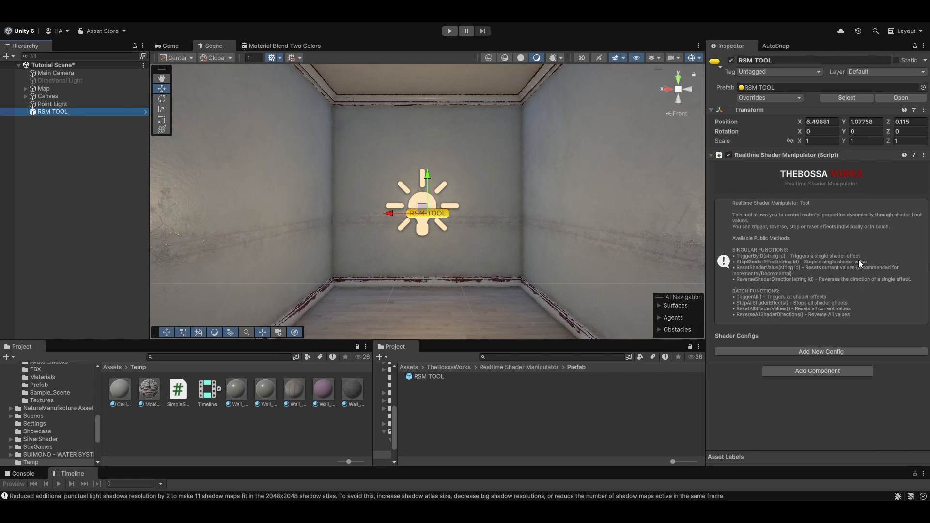
pyautogui.click(853, 351)
pyautogui.scroll(-3, 833, 301)
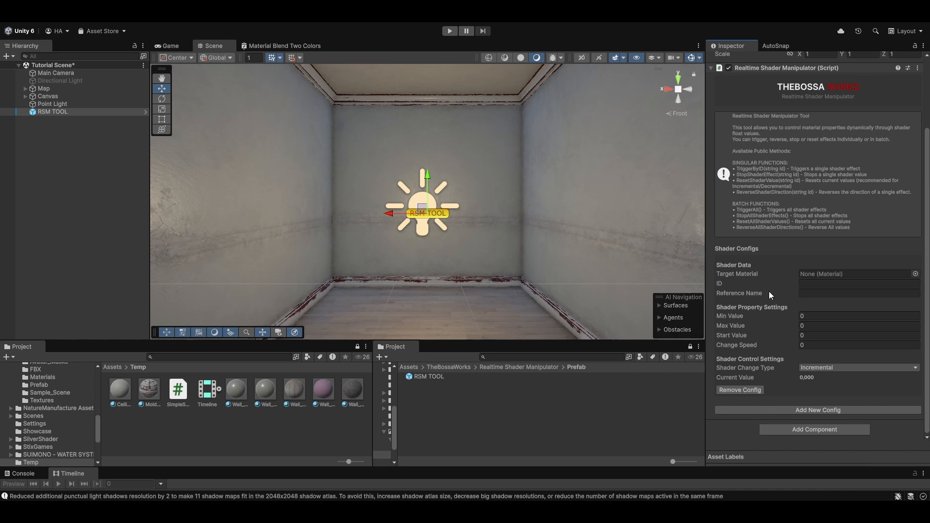
pyautogui.moveTo(769, 291)
# Step: Try out the Dirt Offset on the material of wall WallIn_B_3x (1), ending at the lowest value
pyautogui.click(284, 158)
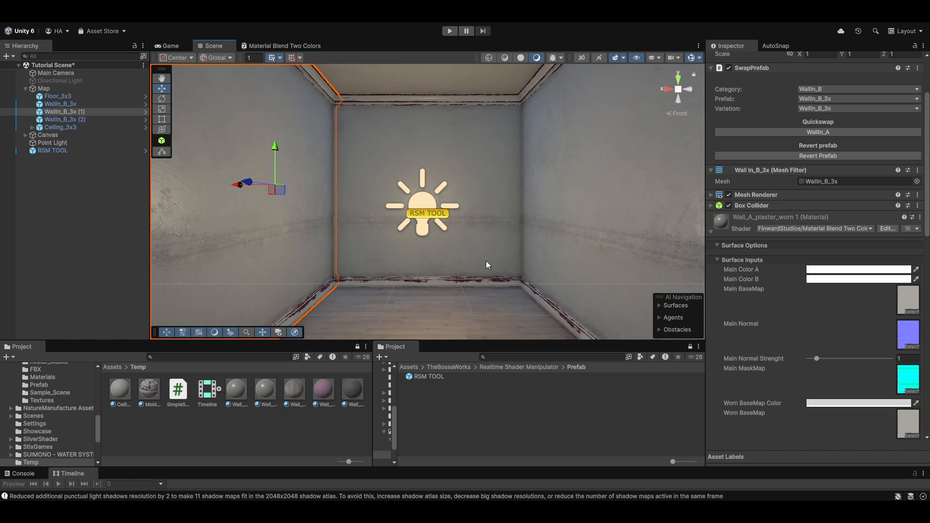
pyautogui.scroll(-15, 742, 269)
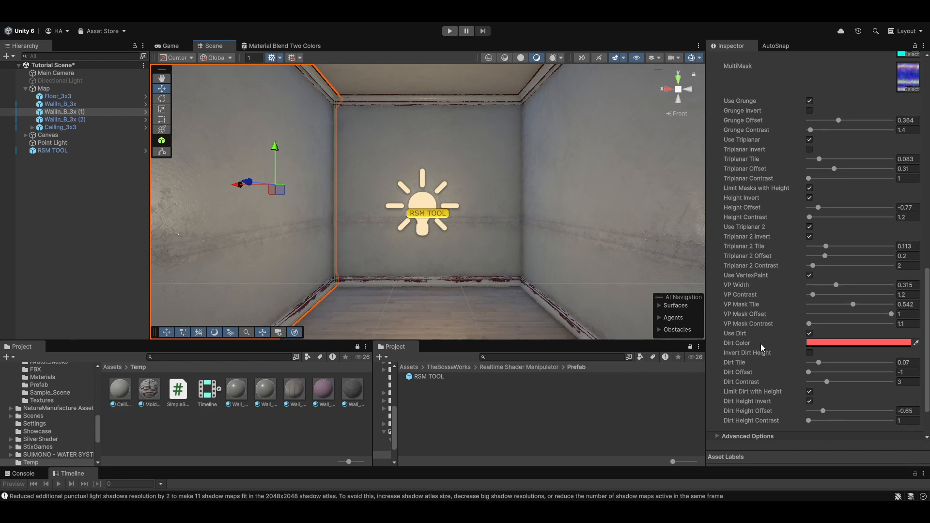
pyautogui.click(811, 371)
pyautogui.moveTo(816, 372); pyautogui.dragTo(708, 370)
# Step: Assign Wall_A_plaster_worn 1 as the target material of the RSM TOOL config and set its ID to Dirt_Offset
pyautogui.click(59, 151)
pyautogui.click(236, 393)
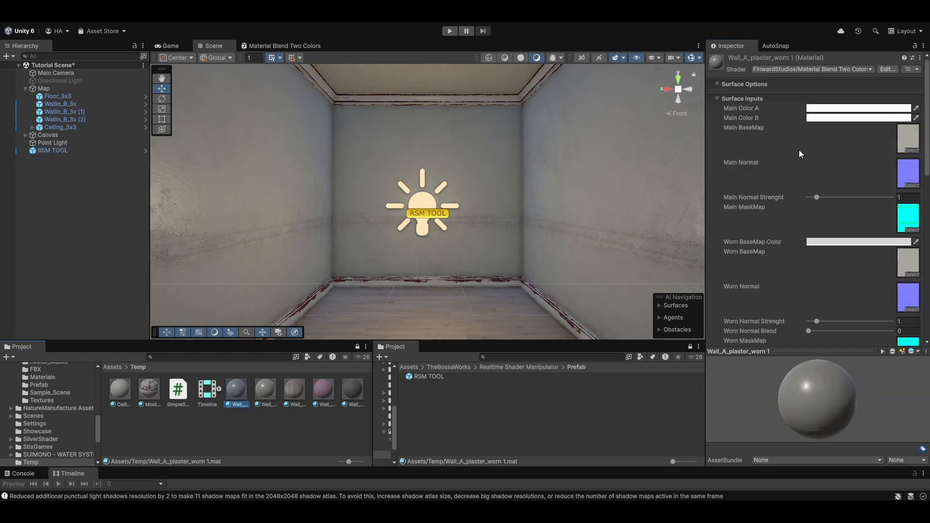
pyautogui.click(73, 151)
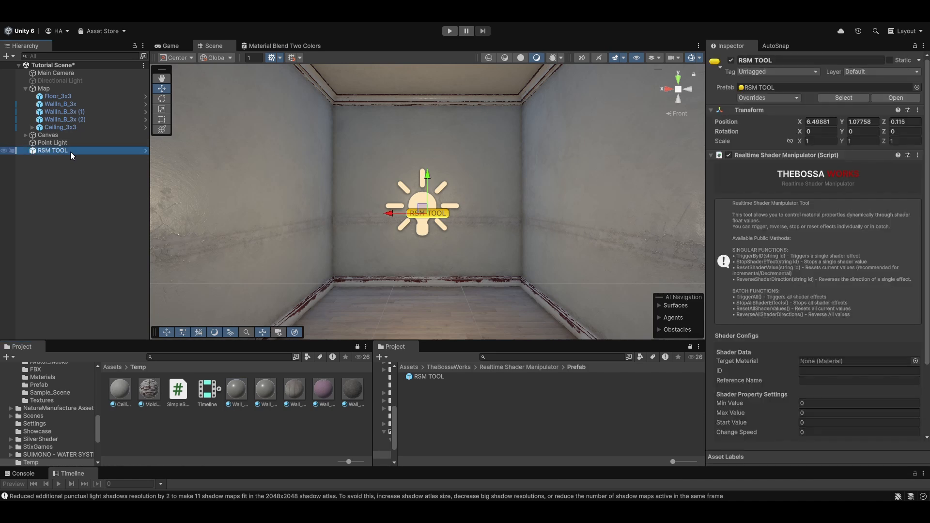
pyautogui.scroll(-4, 754, 274)
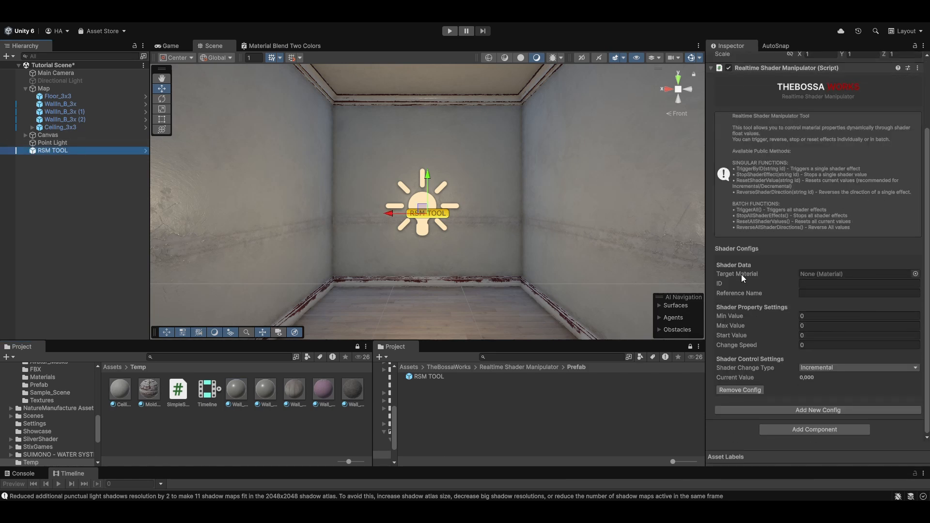
pyautogui.click(238, 392)
pyautogui.moveTo(241, 393); pyautogui.dragTo(865, 275)
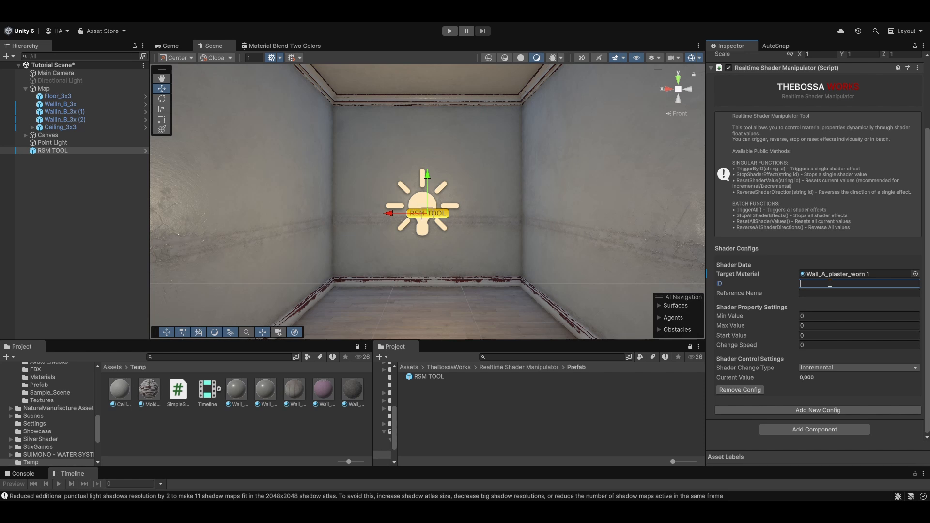
pyautogui.write('Dirt_Offset')
pyautogui.press('Tab')
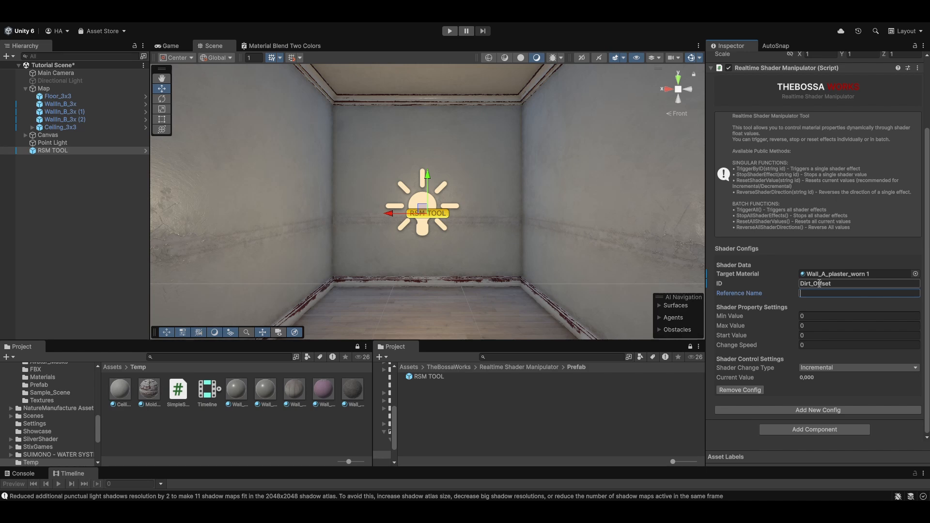
# Step: Copy the Dirt Offset property's reference, Vector1_FEEDA934, from the Material Blend Two Colors shader graph into the config's Reference Name
pyautogui.click(289, 44)
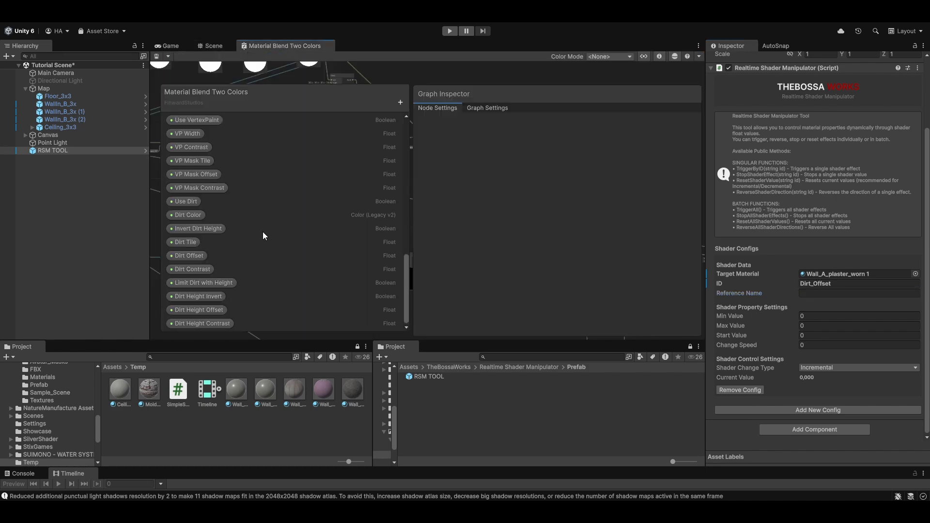
pyautogui.click(200, 255)
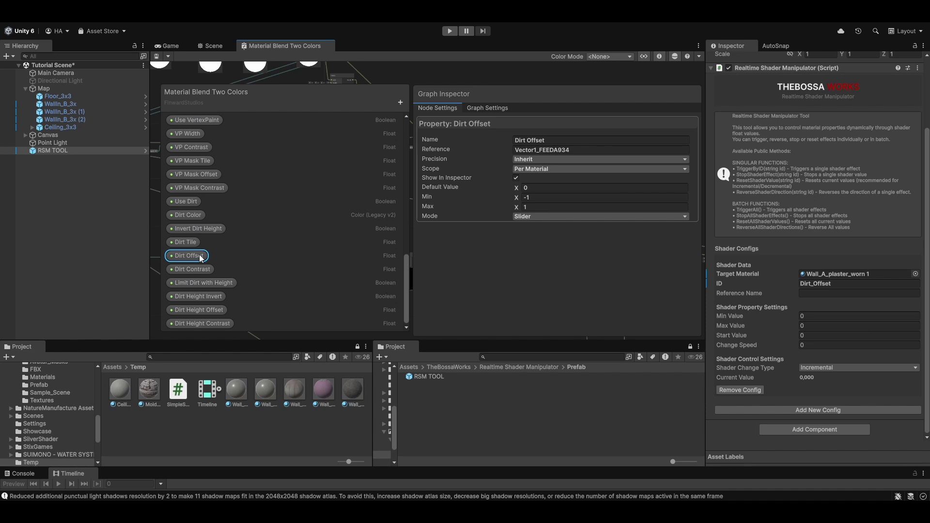
pyautogui.moveTo(589, 150); pyautogui.dragTo(484, 142)
pyautogui.hotkey('ctrl', 'c')
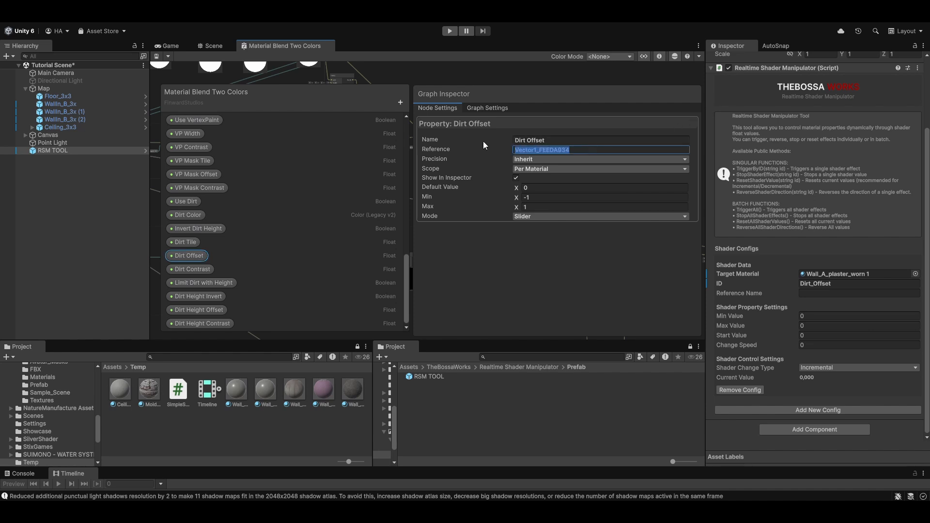
pyautogui.click(809, 292)
pyautogui.hotkey('ctrl', 'v')
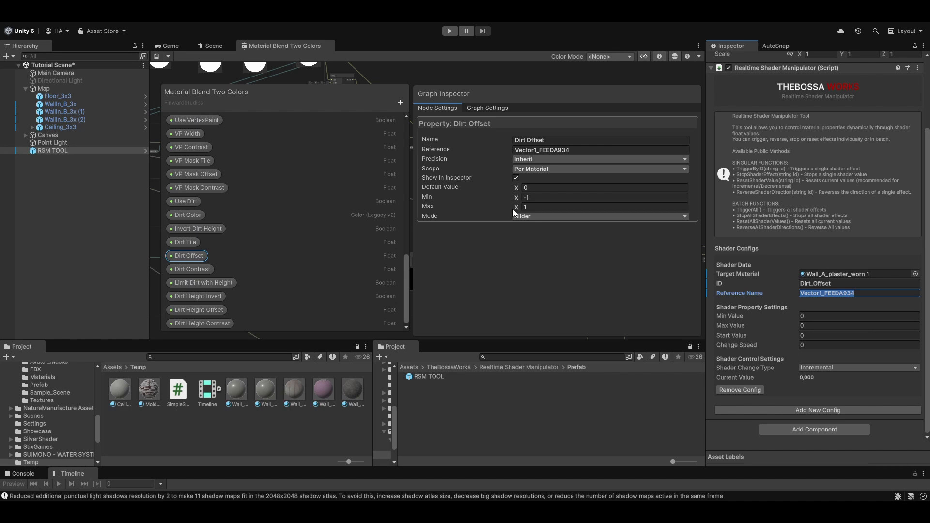
# Step: Set the config's minimum value to -1, maximum value to 1 and start value to -1
pyautogui.click(828, 316)
pyautogui.write('-1')
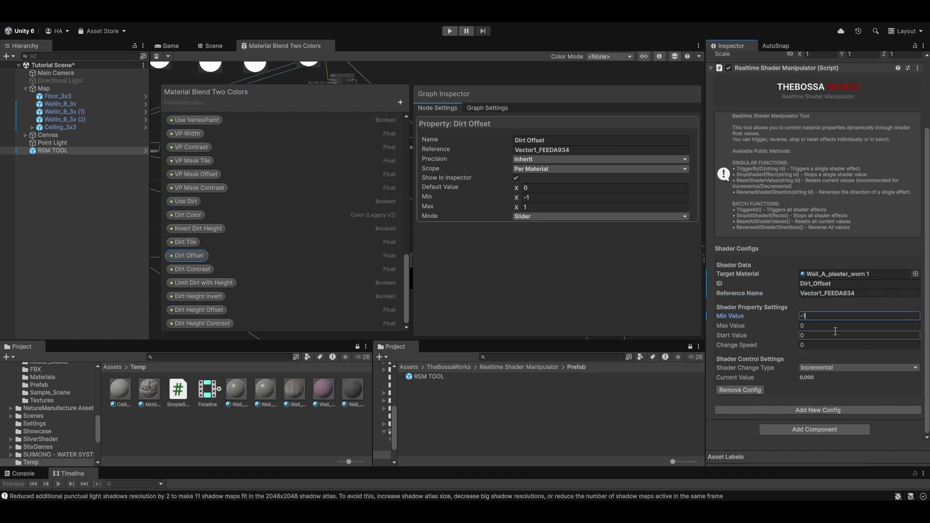
pyautogui.click(831, 323)
pyautogui.write('1')
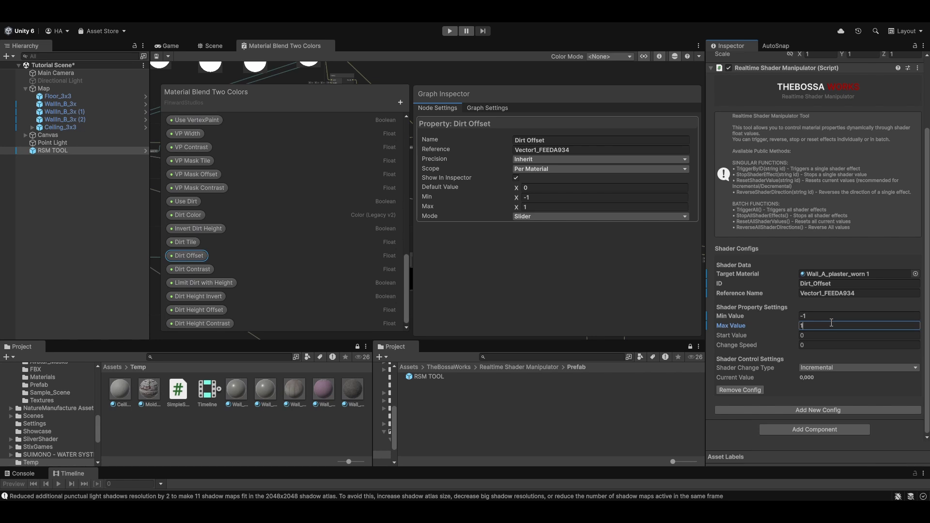
pyautogui.click(841, 332)
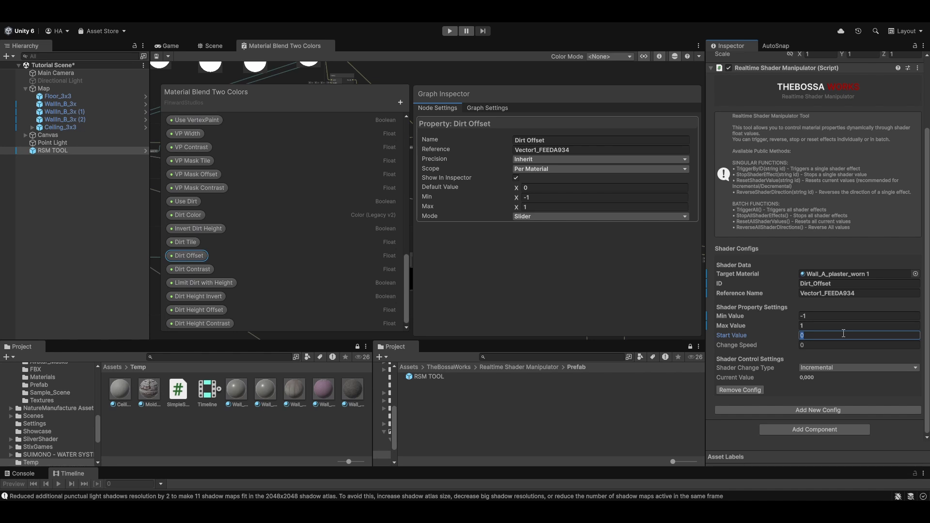
pyautogui.write('-1')
# Step: Set the config's change speed to 0.5 and its shader change type to Ping Pong
pyautogui.click(822, 345)
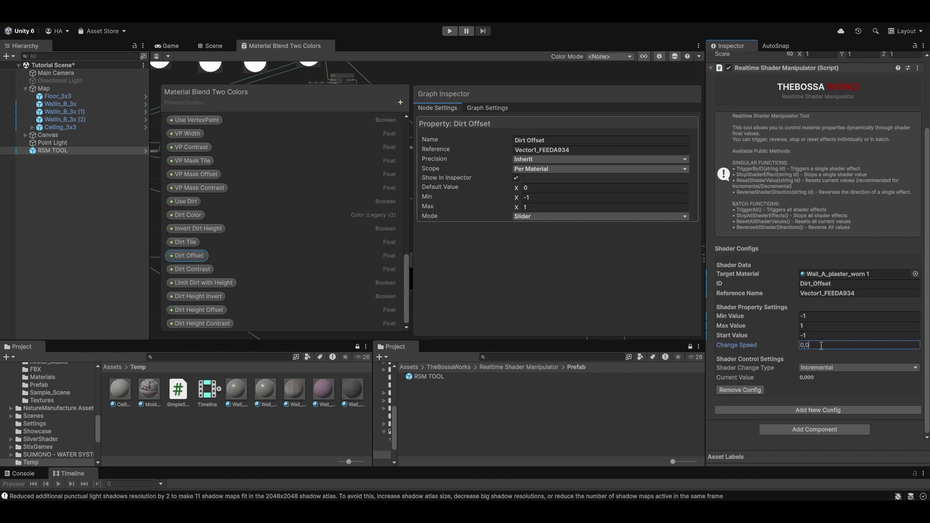
pyautogui.write('1')
pyautogui.press('BackSpace')
pyautogui.write('5')
pyautogui.click(818, 371)
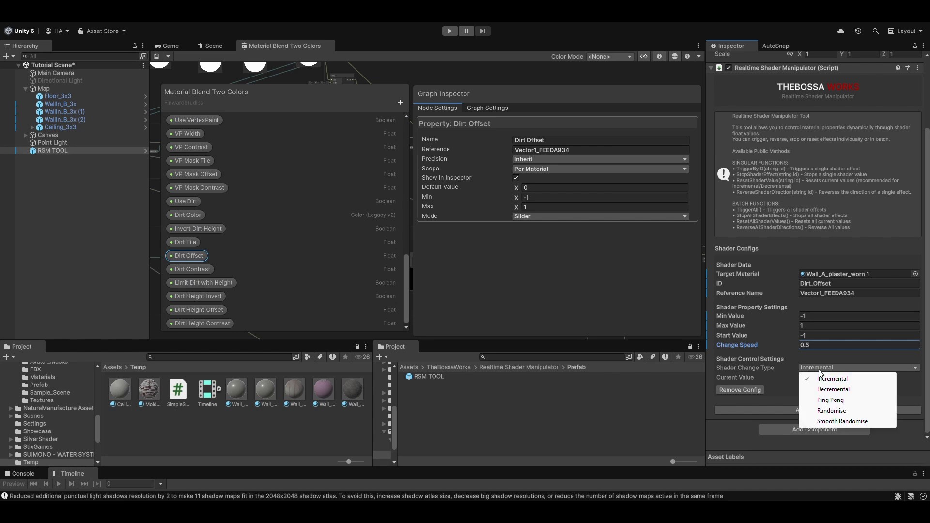
pyautogui.click(827, 400)
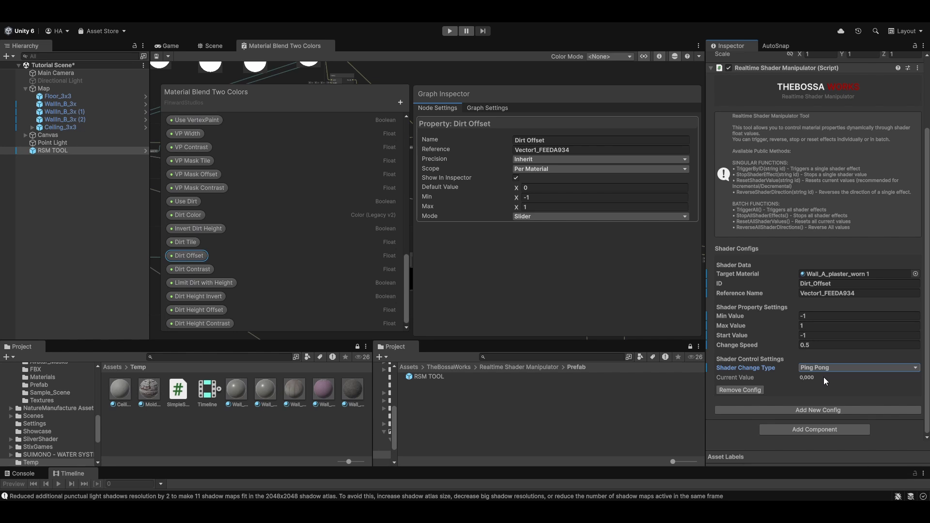
# Step: Assign the RSM TOOL object to the On Click event of the Canvas's RUN RSM button
pyautogui.click(214, 48)
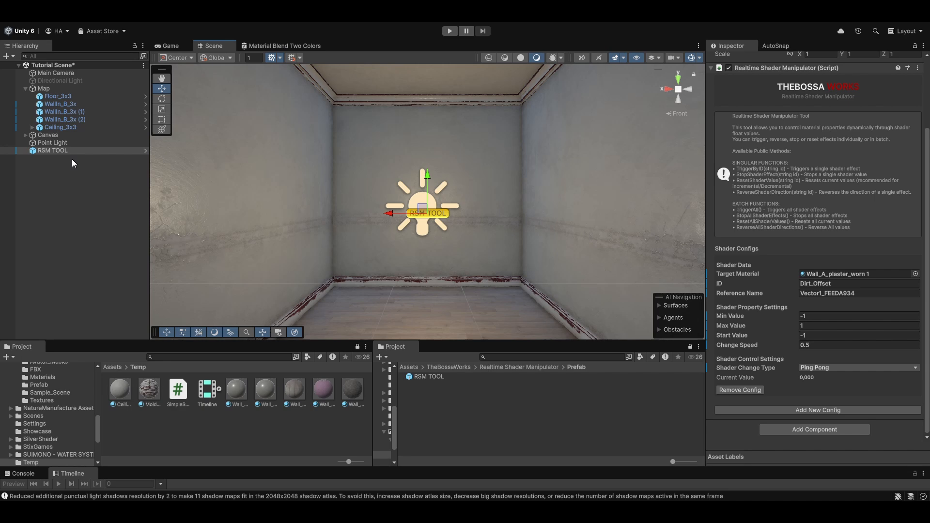
pyautogui.click(23, 136)
pyautogui.click(34, 150)
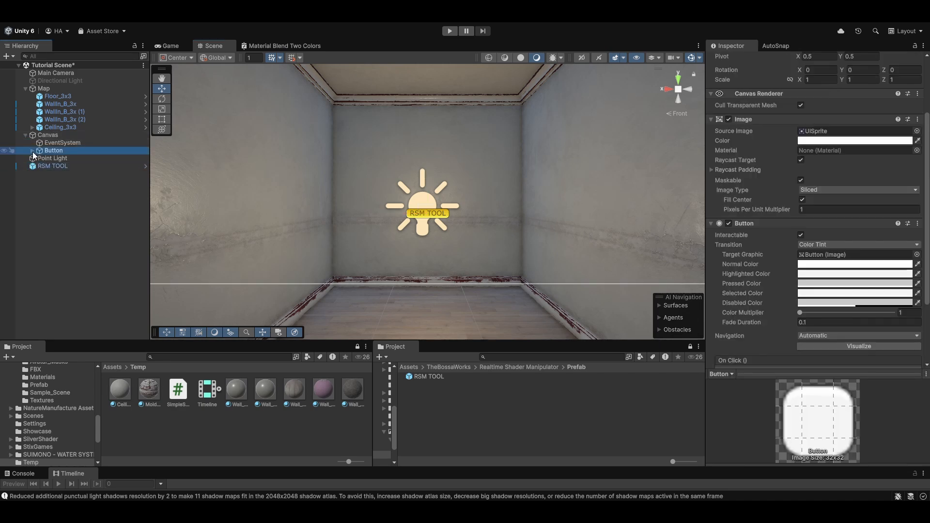
pyautogui.click(32, 151)
pyautogui.click(49, 158)
pyautogui.click(175, 45)
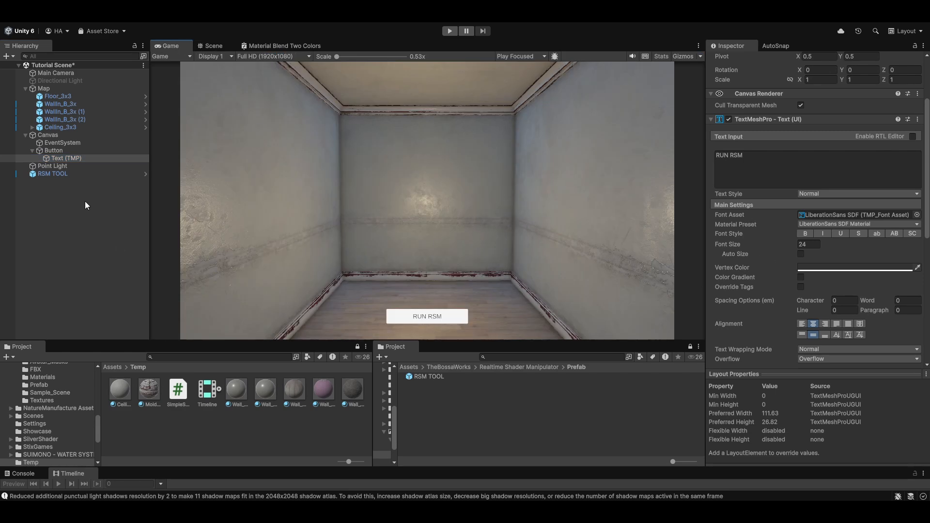
pyautogui.click(53, 150)
pyautogui.scroll(-5, 821, 172)
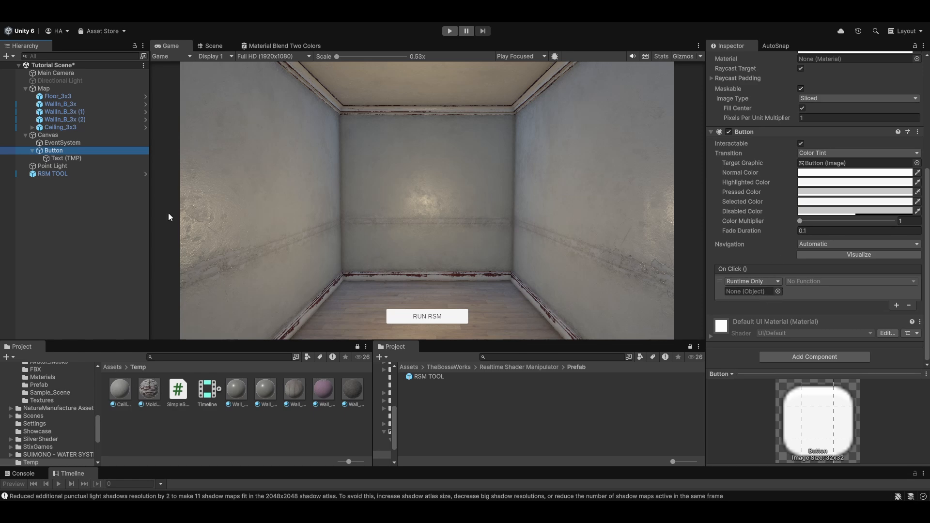
pyautogui.moveTo(52, 174); pyautogui.dragTo(754, 291)
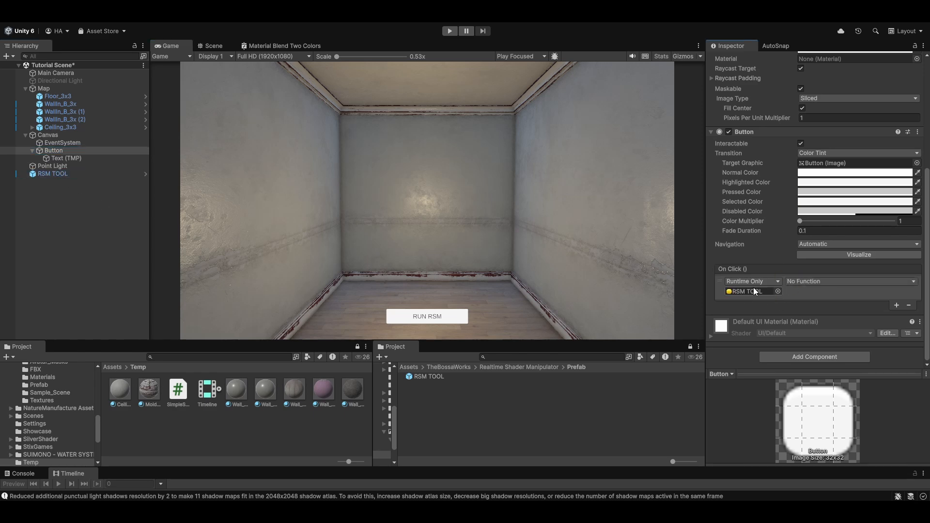
# Step: Set the button's On Click function to RealtimeShaderManipulator's TriggerByID (string)
pyautogui.click(807, 283)
pyautogui.moveTo(824, 331)
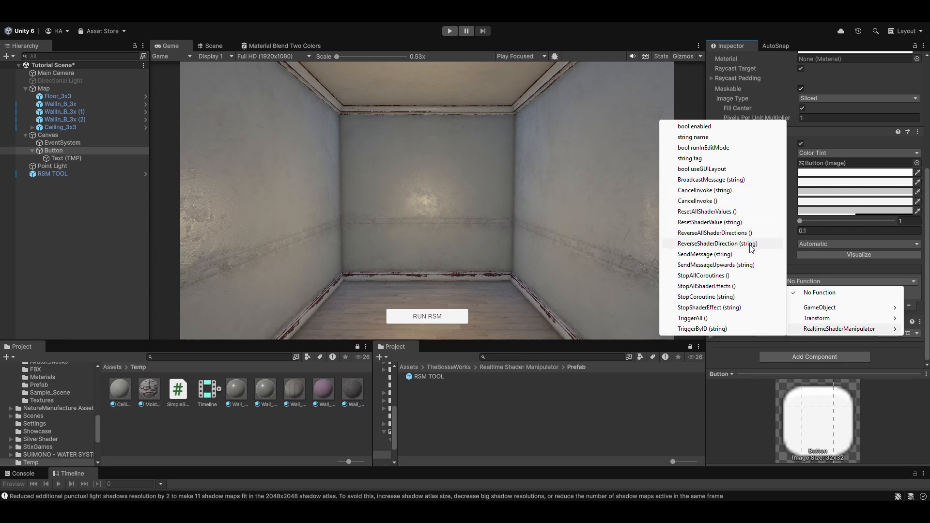
pyautogui.click(724, 331)
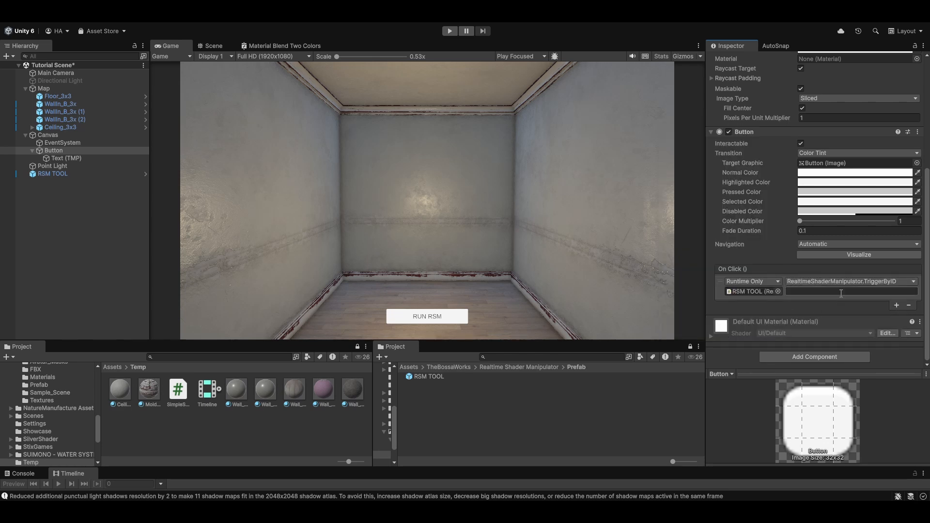
# Step: Copy the ID Dirt_Offset from the RSM TOOL's config into the TriggerByID argument of the button's On Click event
pyautogui.doubleClick(751, 291)
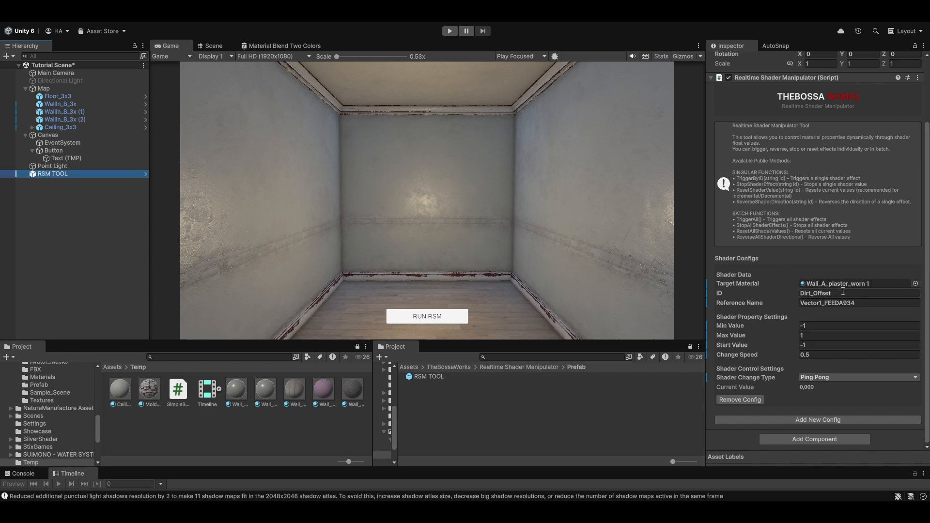
pyautogui.click(835, 294)
pyautogui.hotkey('ctrl', 'c')
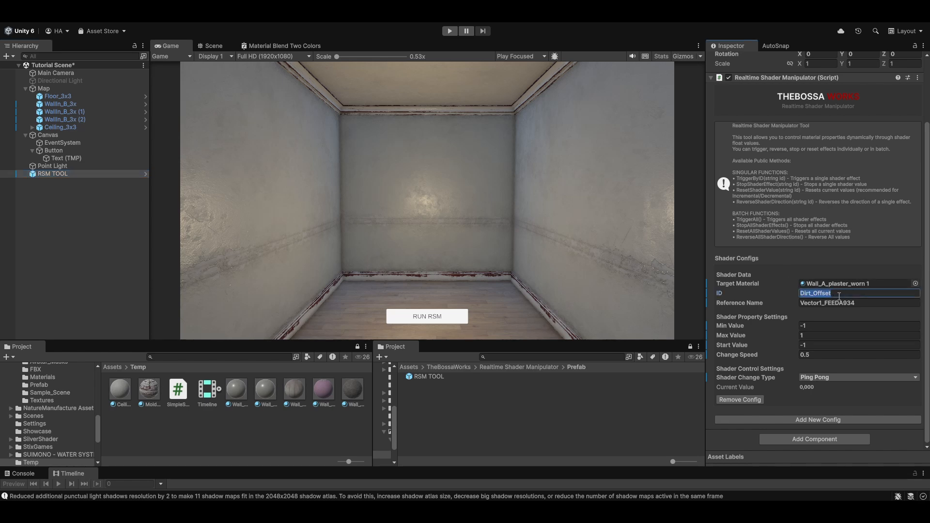
pyautogui.click(55, 179)
pyautogui.click(53, 151)
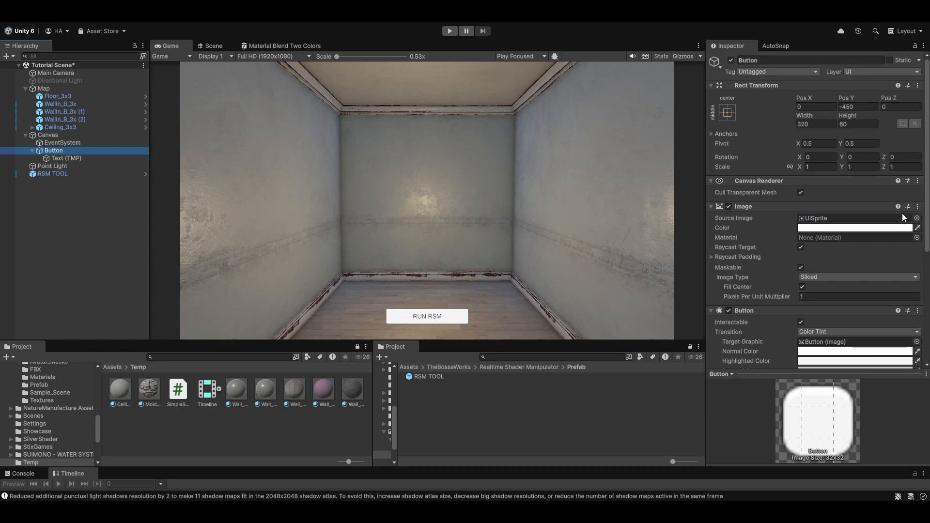
pyautogui.scroll(-5, 902, 213)
pyautogui.click(818, 291)
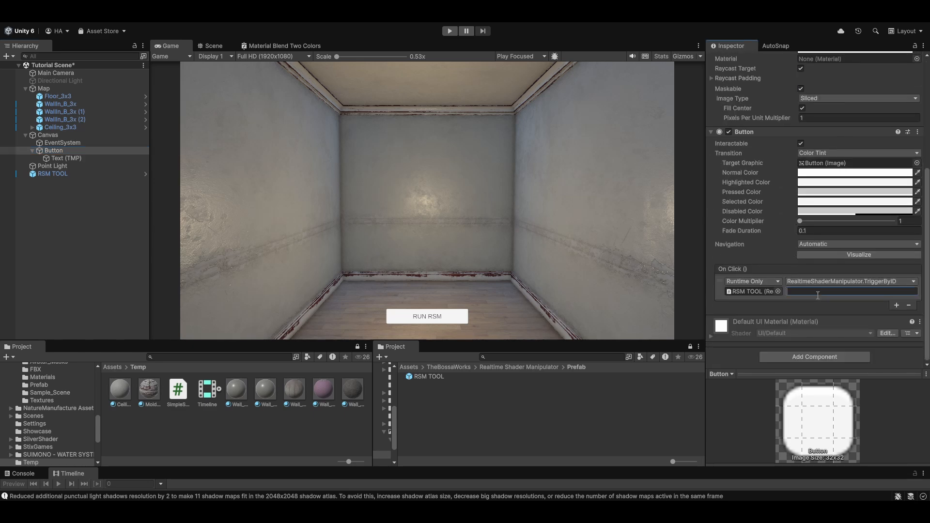
pyautogui.hotkey('ctrl', 'v')
pyautogui.click(797, 313)
# Step: Save the scene and test the RUN RSM button in Play mode, viewing the RSM TOOL's settings while the effect runs
pyautogui.hotkey('ctrl', 's')
pyautogui.click(450, 32)
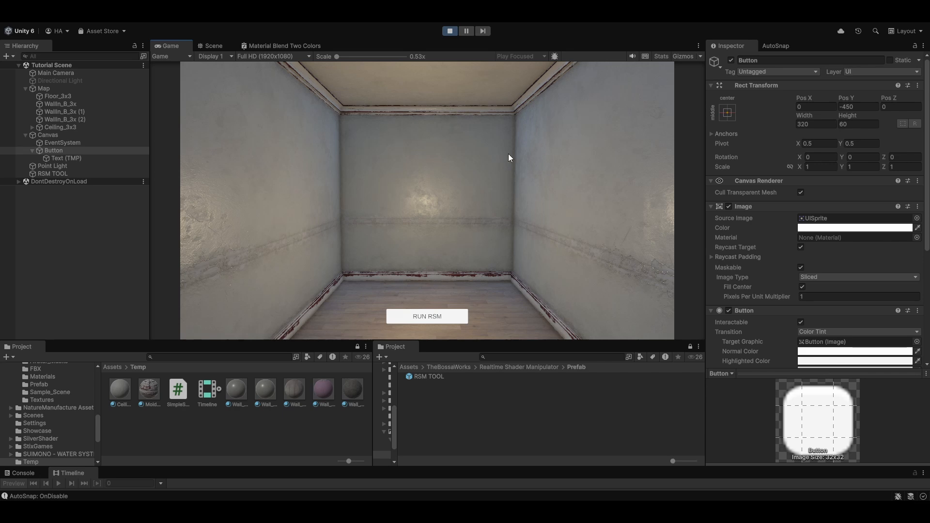
pyautogui.click(435, 316)
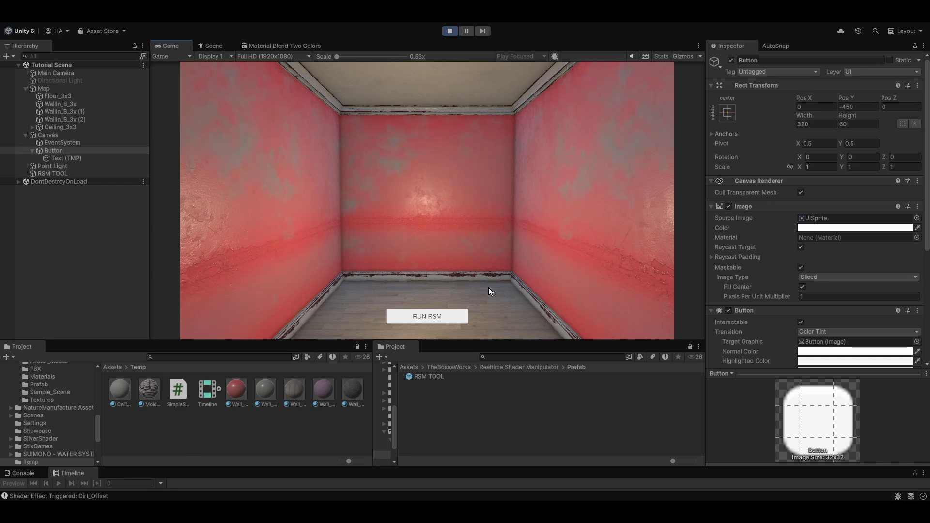
pyautogui.click(74, 173)
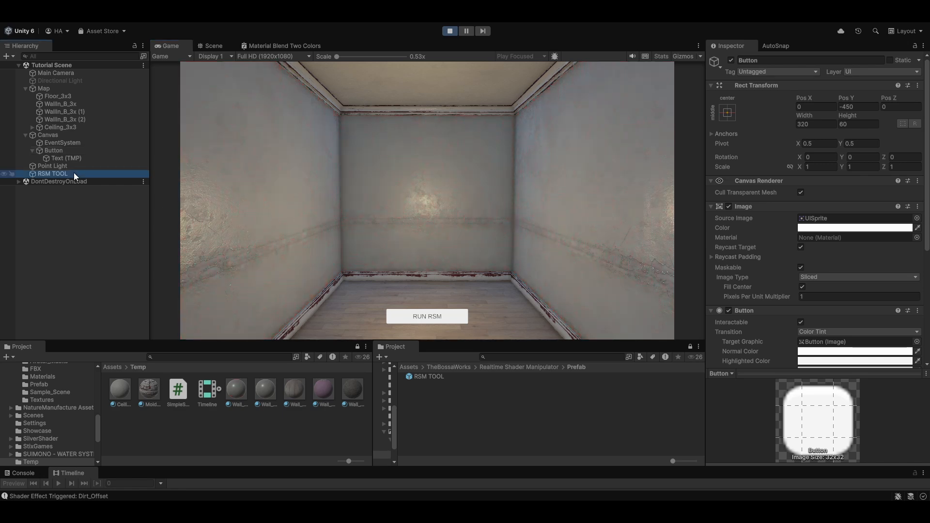
pyautogui.scroll(-2, 756, 269)
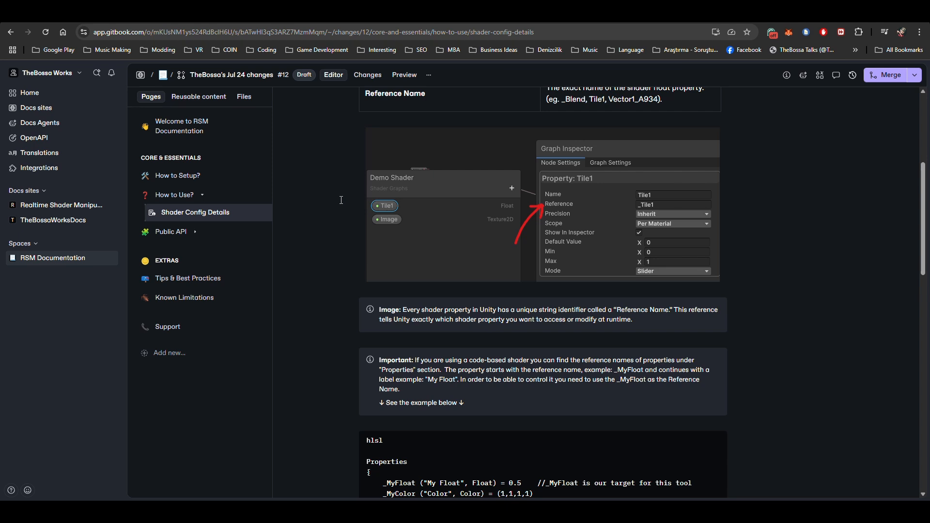
# Step: In the RSM documentation on GitBook, examine how the Shader Config Details page identifies reference names for shader graphs and the code-based _MyFloat example
pyautogui.scroll(-3, 341, 200)
pyautogui.scroll(2, 352, 200)
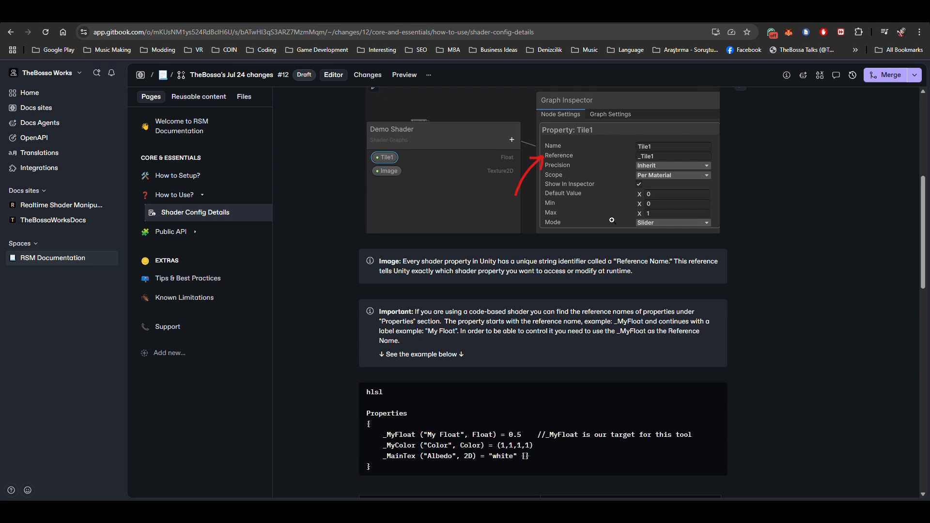
pyautogui.scroll(-2, 541, 395)
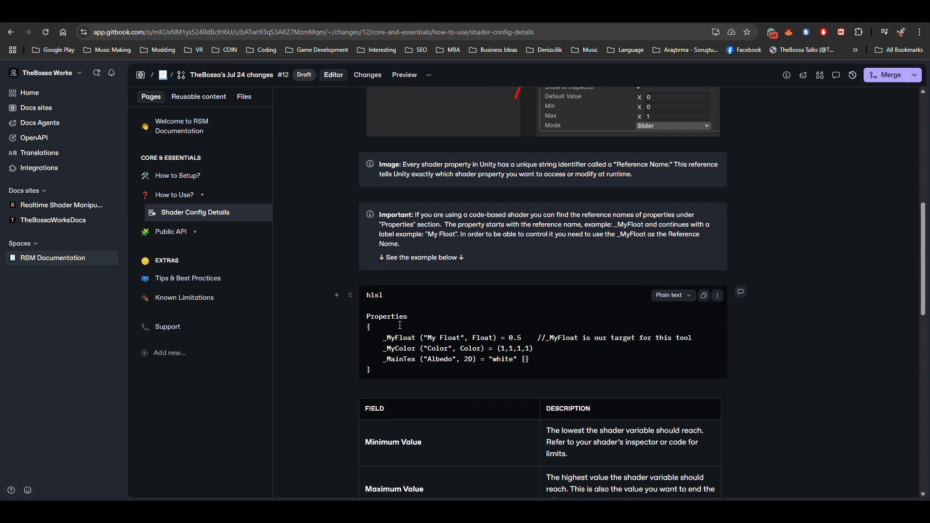
pyautogui.scroll(2, 421, 331)
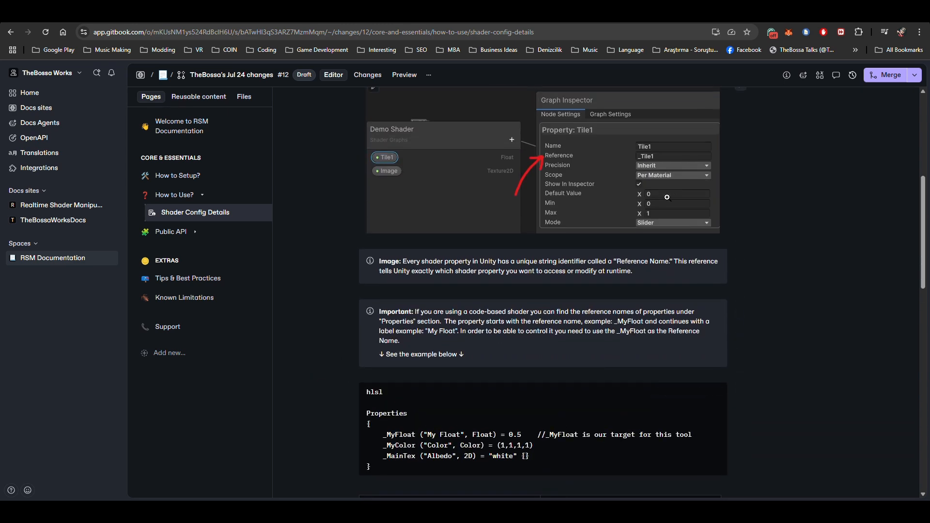
pyautogui.scroll(-2, 419, 347)
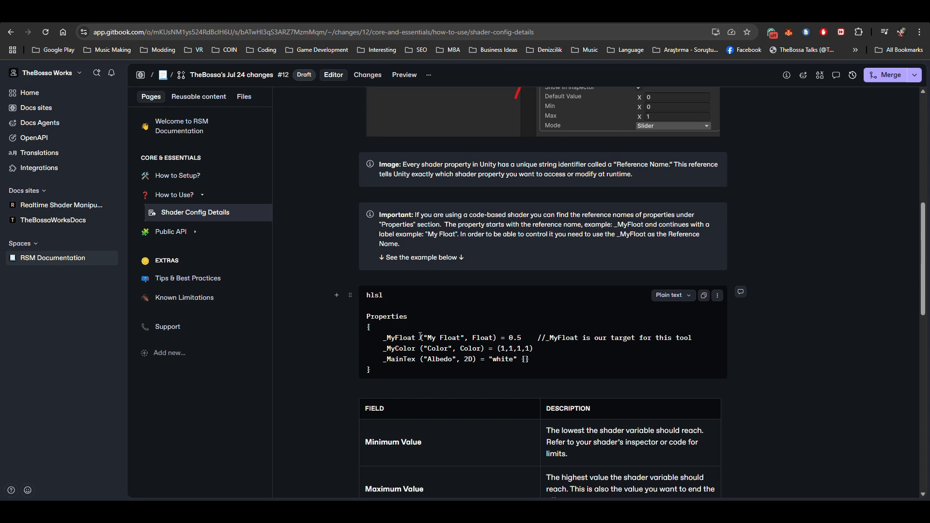
pyautogui.moveTo(416, 338); pyautogui.dragTo(382, 338)
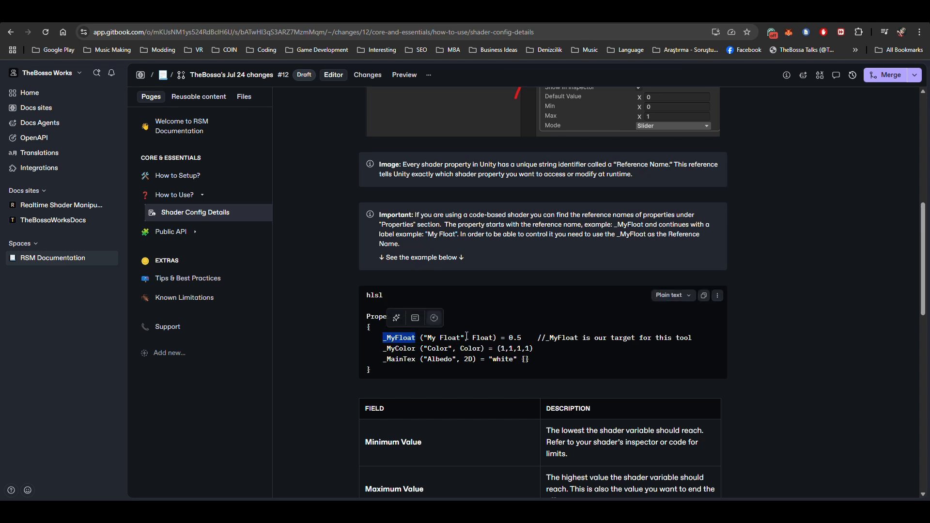
pyautogui.moveTo(464, 337); pyautogui.dragTo(426, 336)
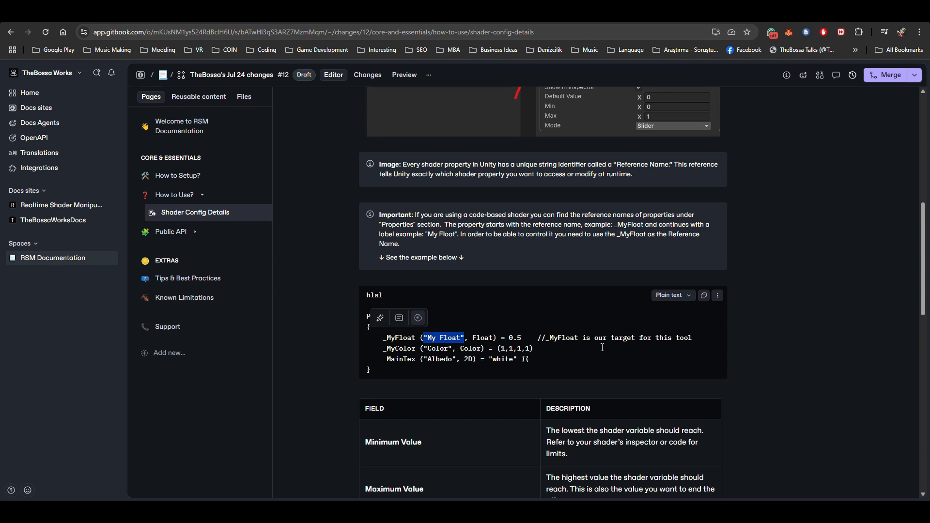
pyautogui.moveTo(416, 338); pyautogui.dragTo(384, 338)
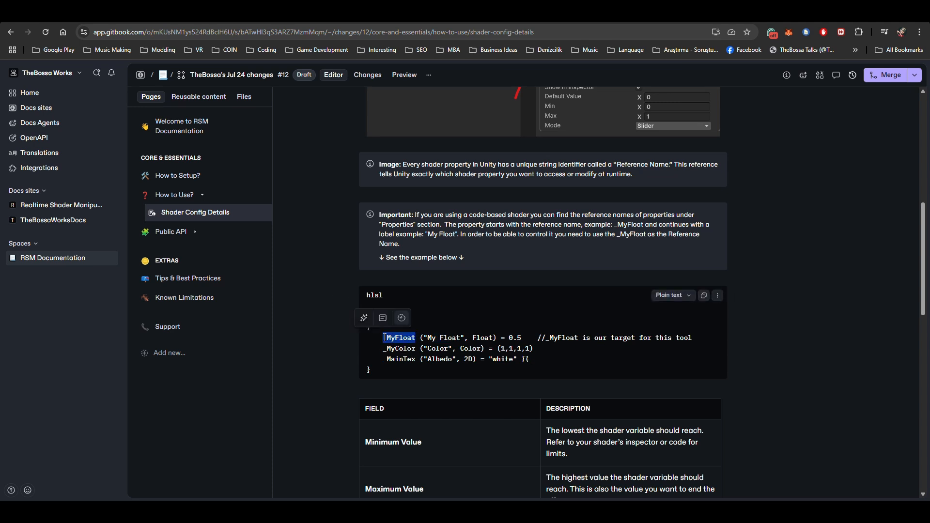
pyautogui.click(415, 344)
pyautogui.moveTo(415, 338); pyautogui.dragTo(384, 338)
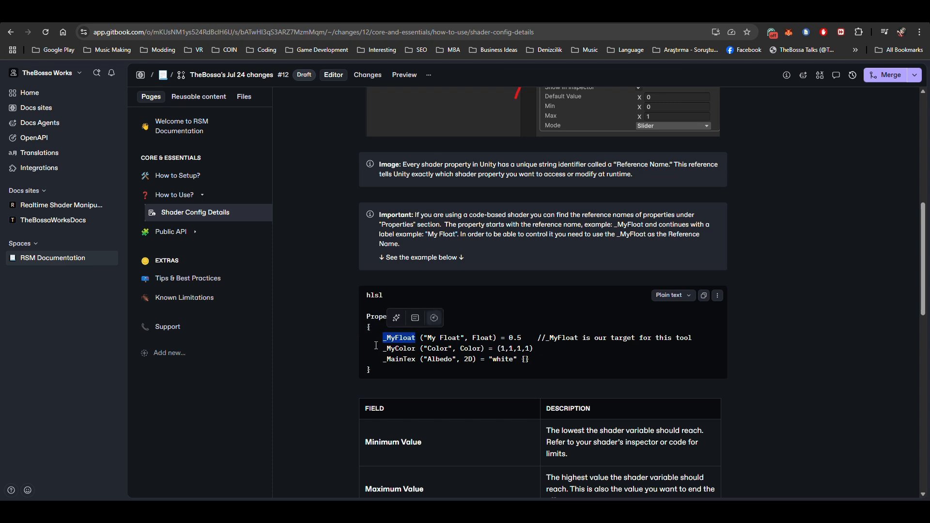
pyautogui.click(354, 346)
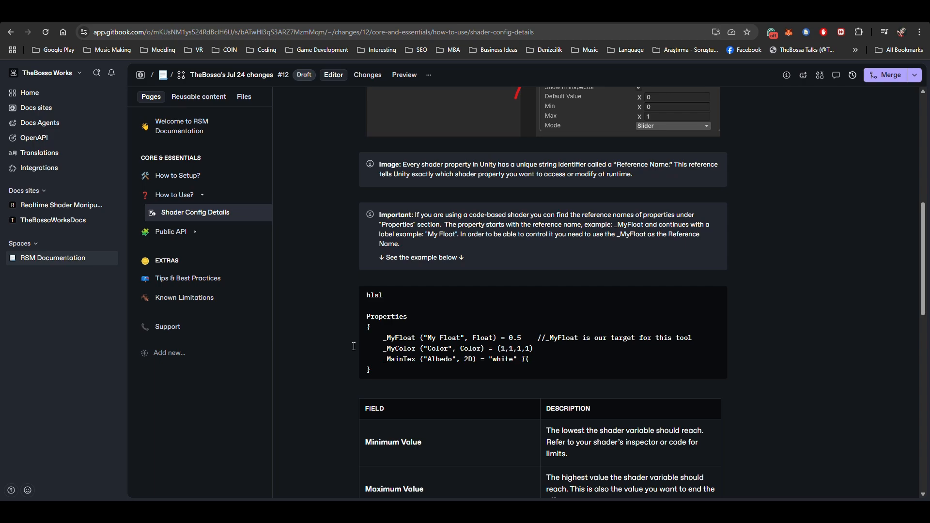